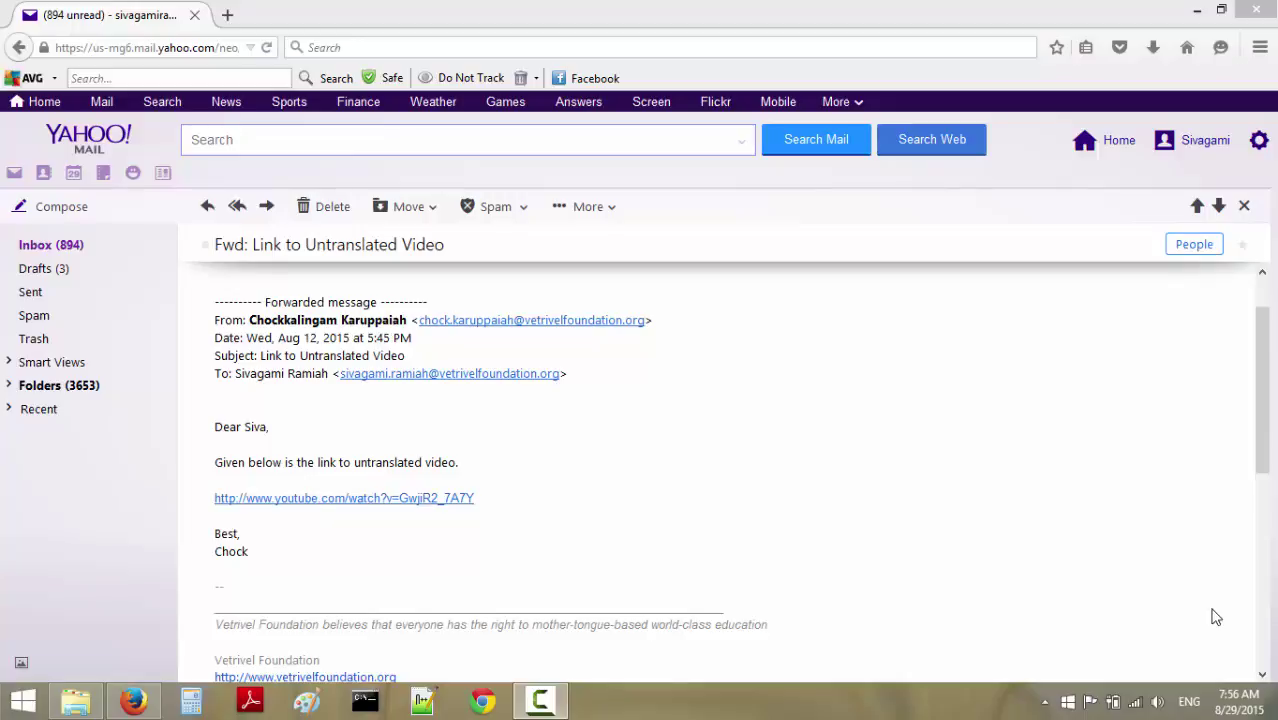
# Open the YouTube video linked in the forwarded email, skip to near its end, and close it.
pyautogui.click(310, 499)
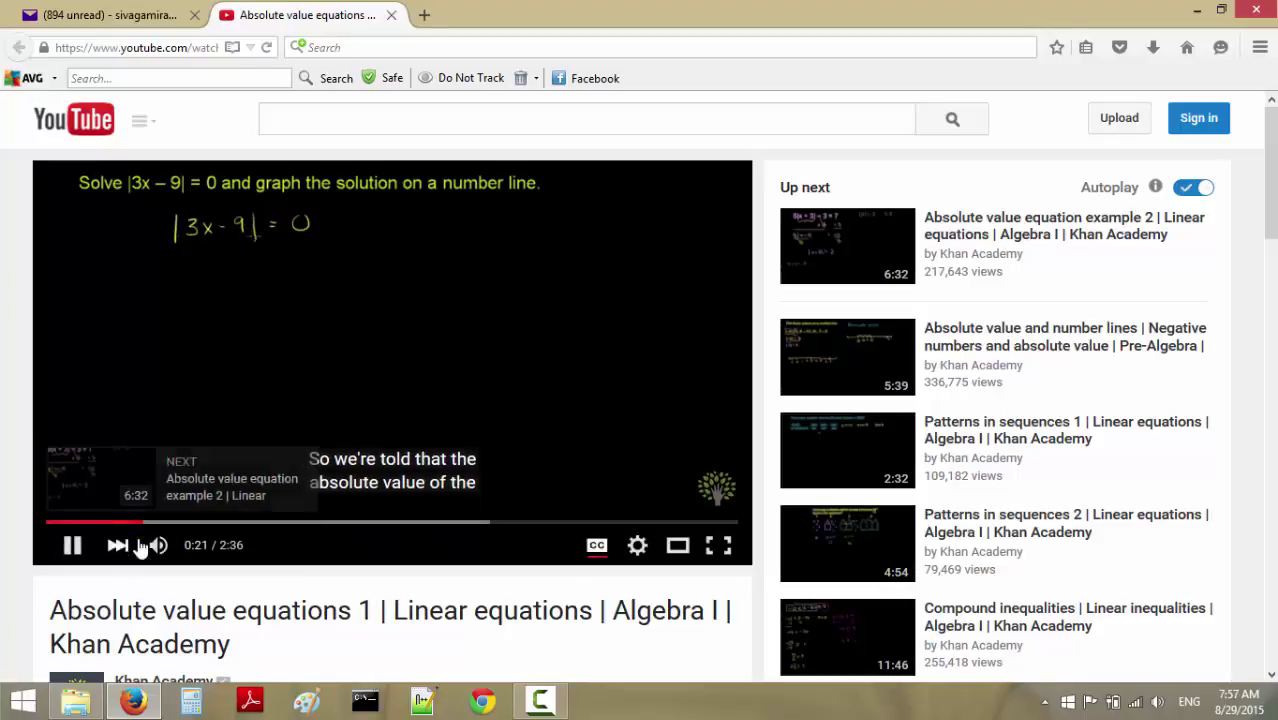
pyautogui.moveTo(177, 524); pyautogui.dragTo(710, 537)
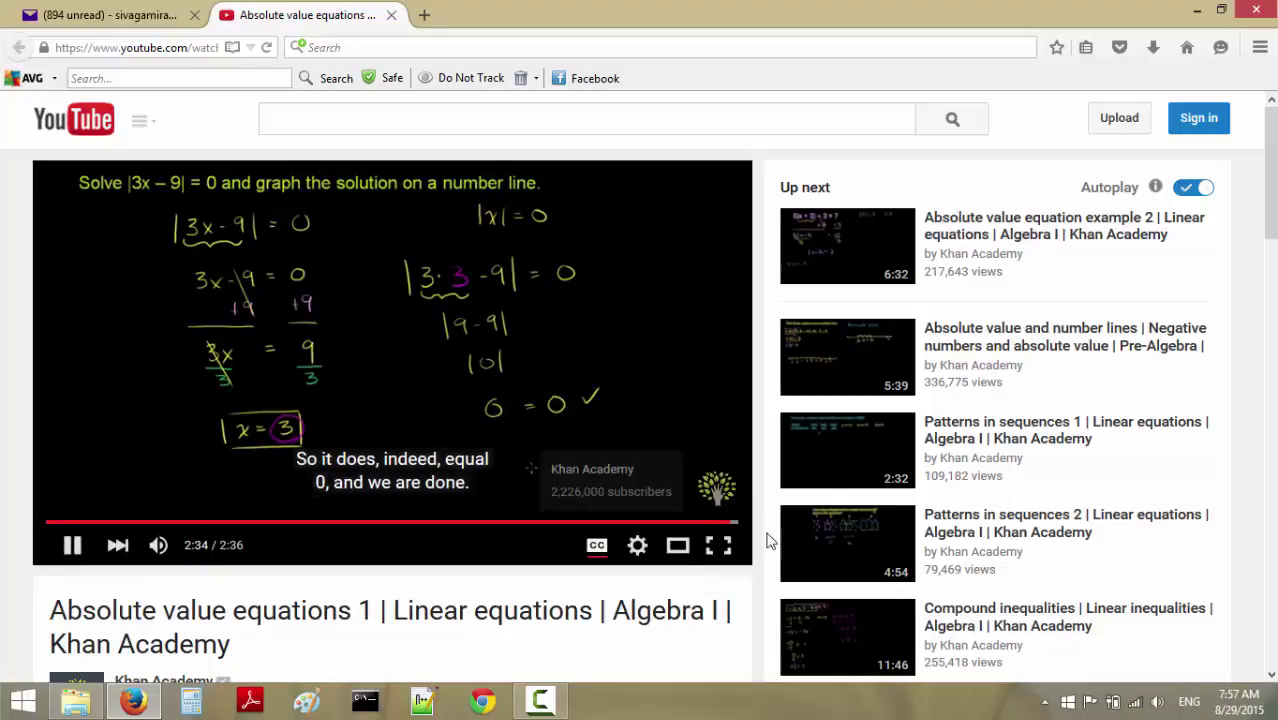
pyautogui.click(392, 15)
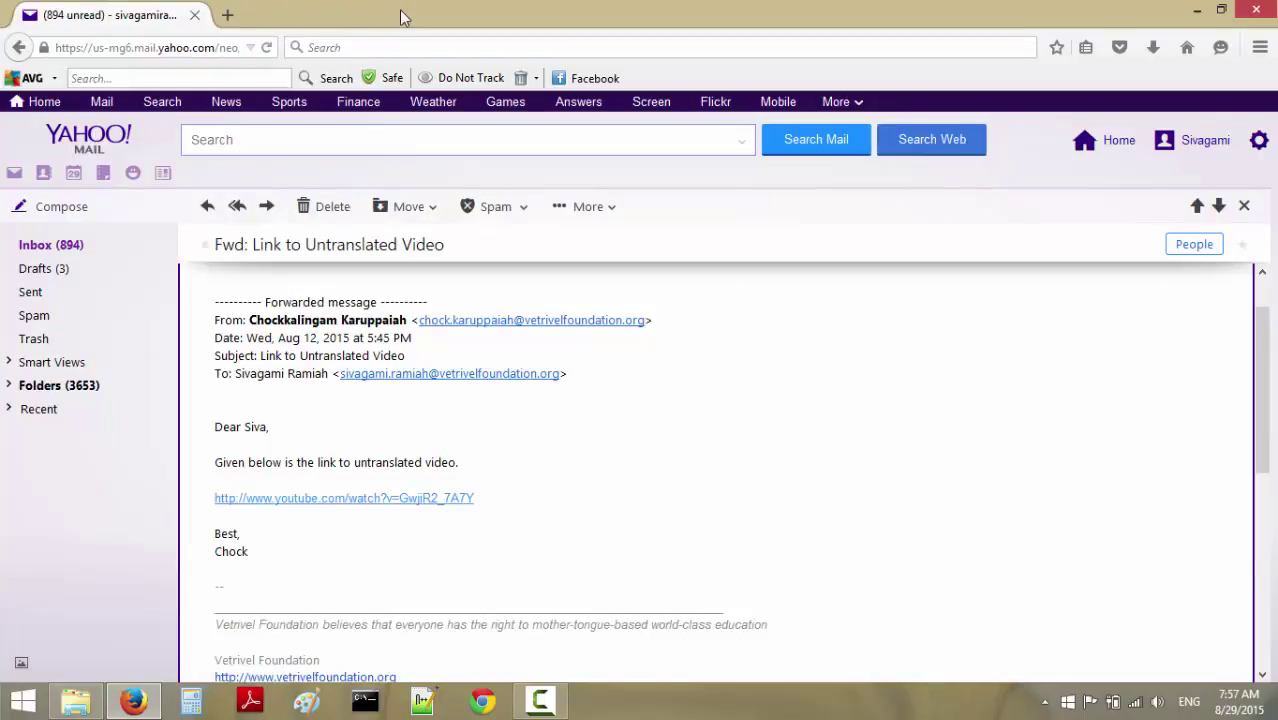
# Open amara.org in a new browser tab and go to its sign-in page.
pyautogui.click(236, 17)
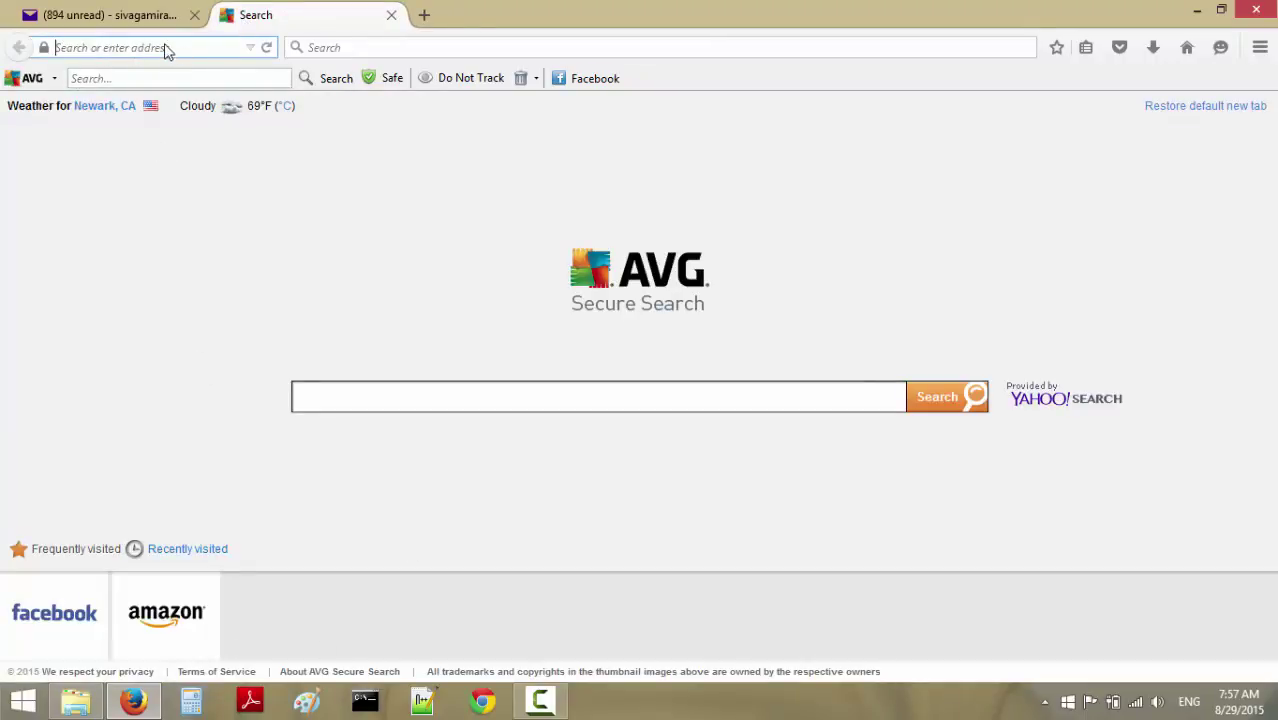
pyautogui.write('amazon.com/')
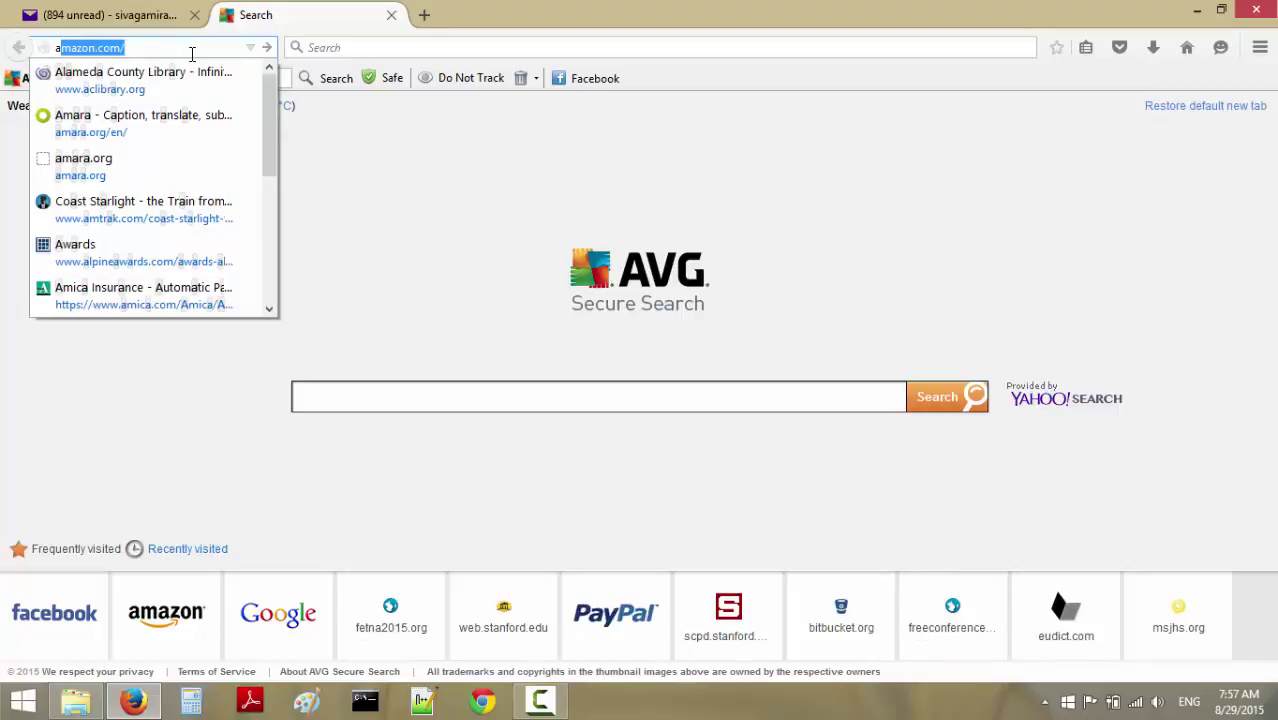
pyautogui.click(180, 162)
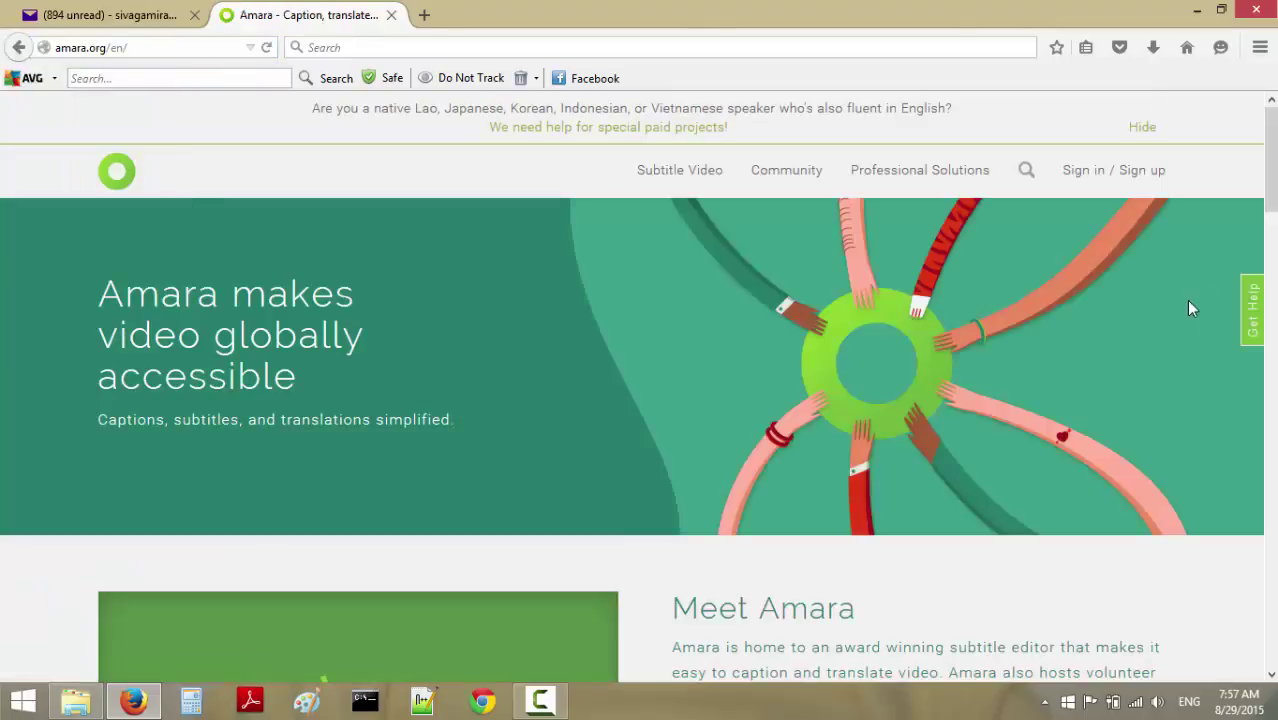
pyautogui.click(1114, 189)
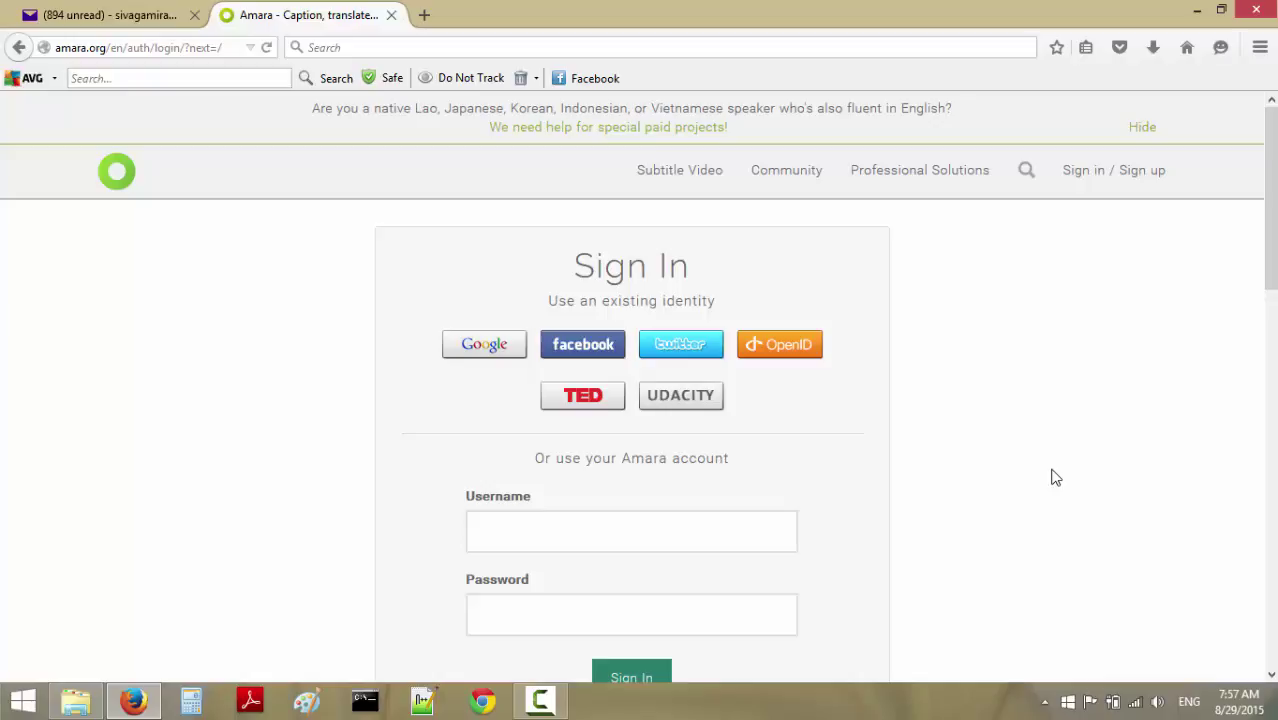
# Sign in to Amara with the existing Google account by entering its password, and dismiss the offer to remember the password.
pyautogui.scroll(-8, 1036, 538)
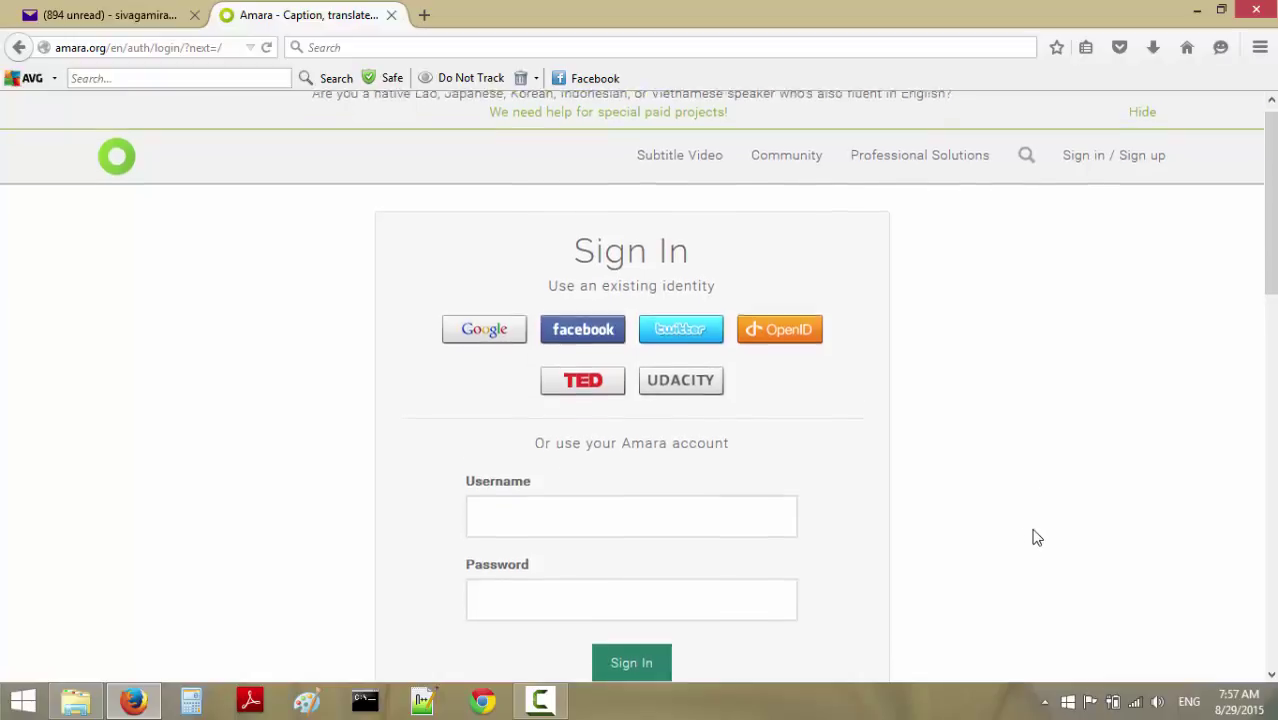
pyautogui.scroll(2, 1036, 538)
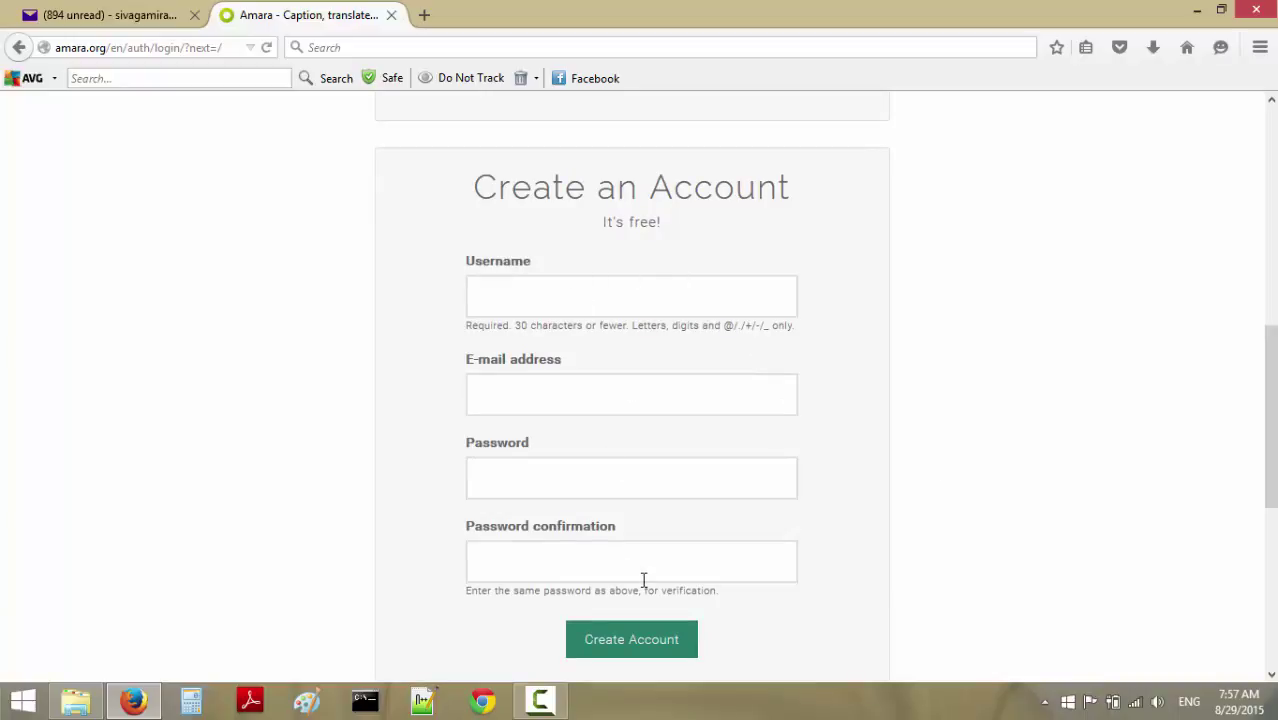
pyautogui.scroll(5, 924, 555)
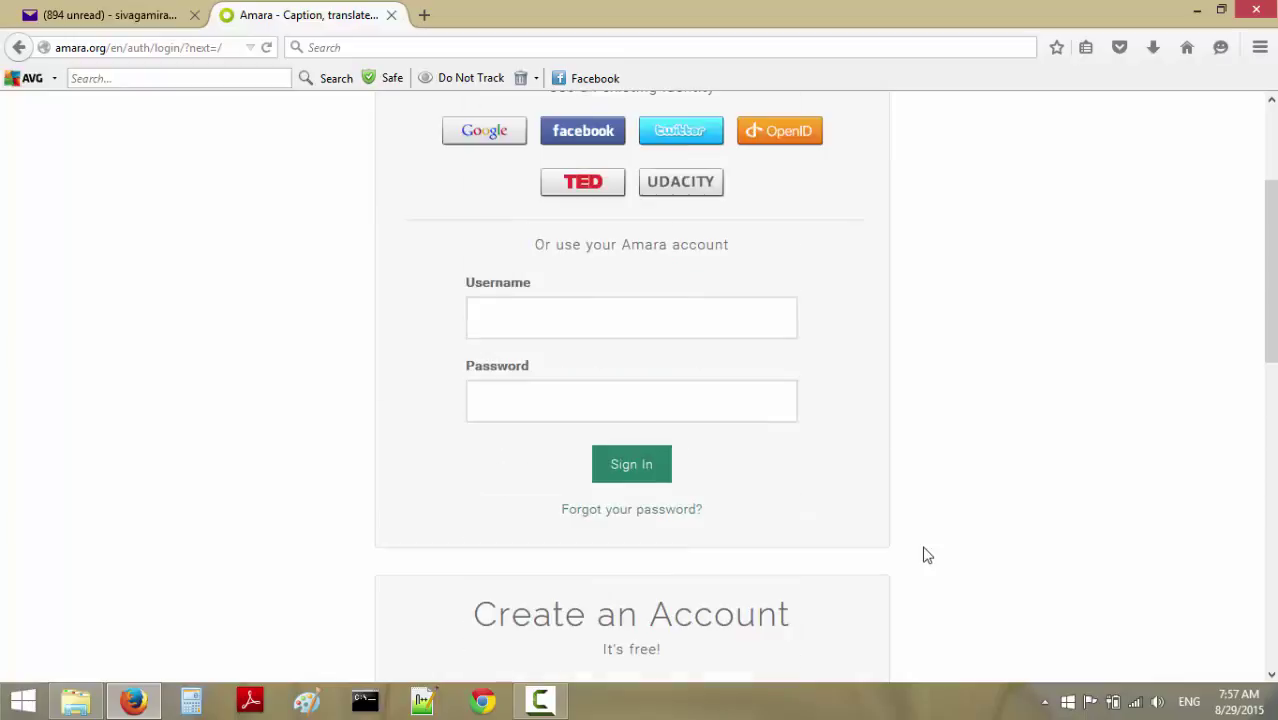
pyautogui.scroll(2, 924, 555)
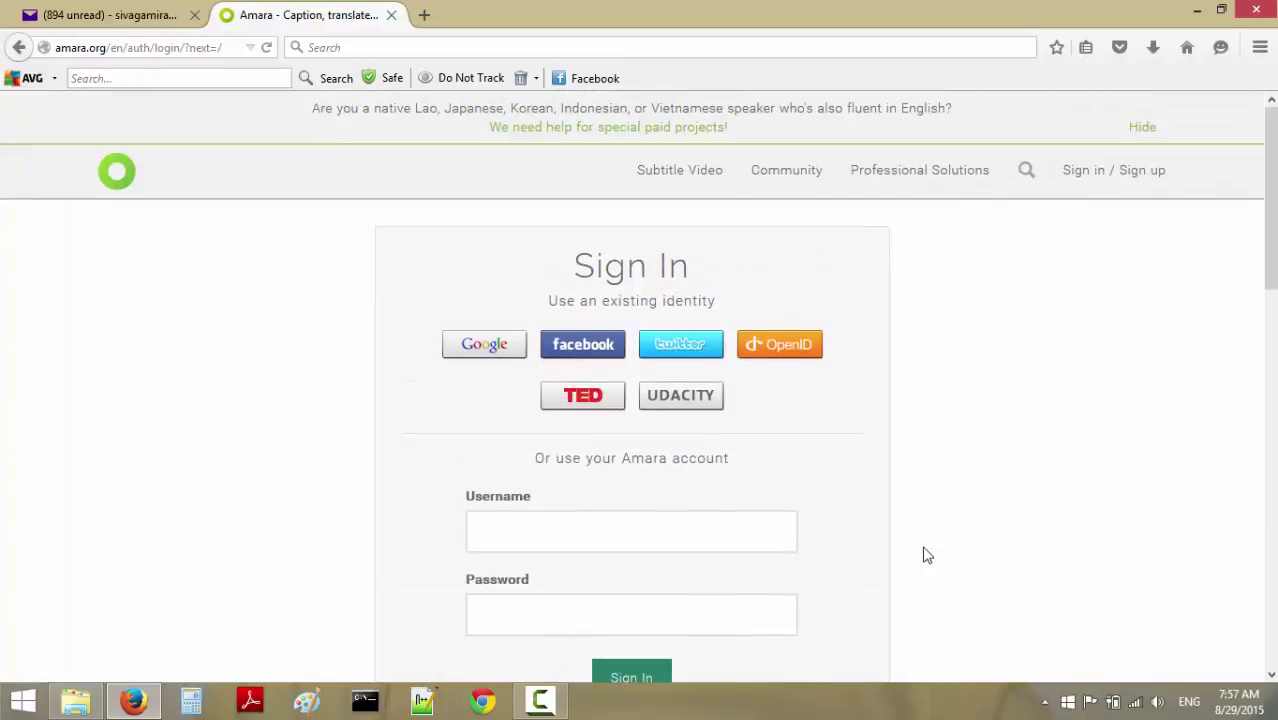
pyautogui.click(466, 352)
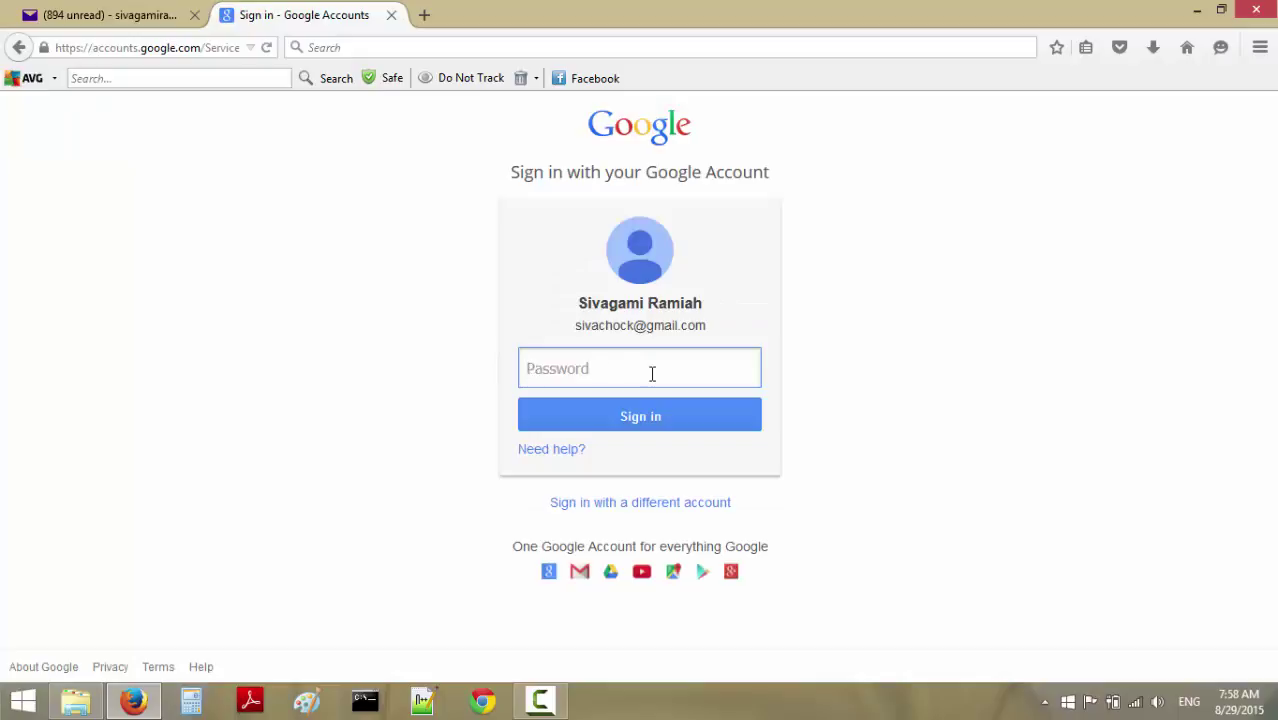
pyautogui.write('**')
pyautogui.press('BackSpace')
pyautogui.press('BackSpace')
pyautogui.write('**********')
pyautogui.click(612, 426)
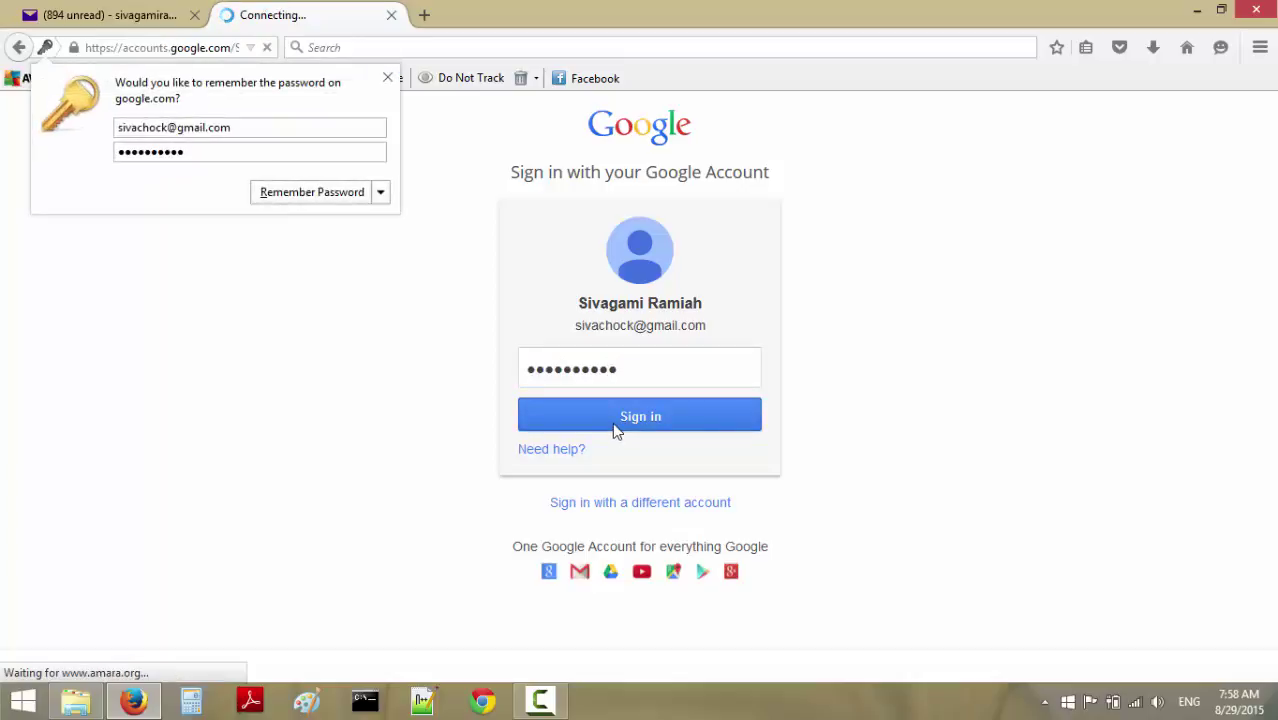
pyautogui.click(387, 77)
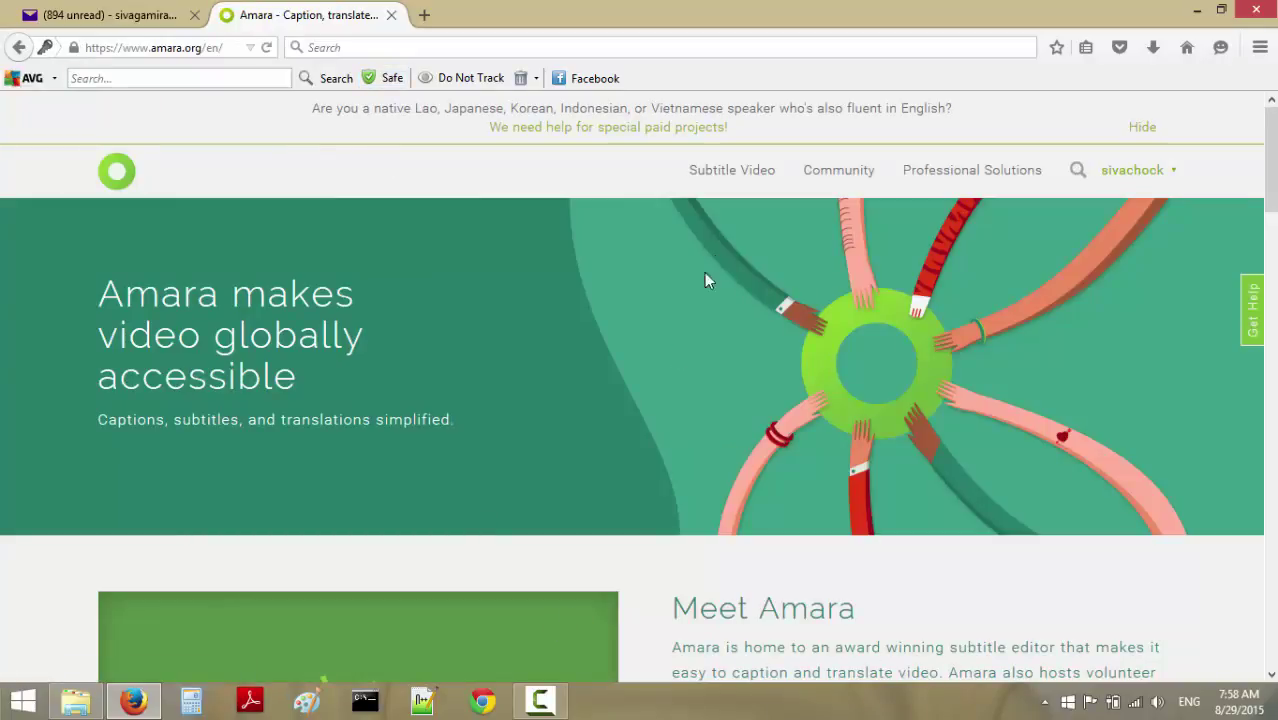
pyautogui.click(727, 185)
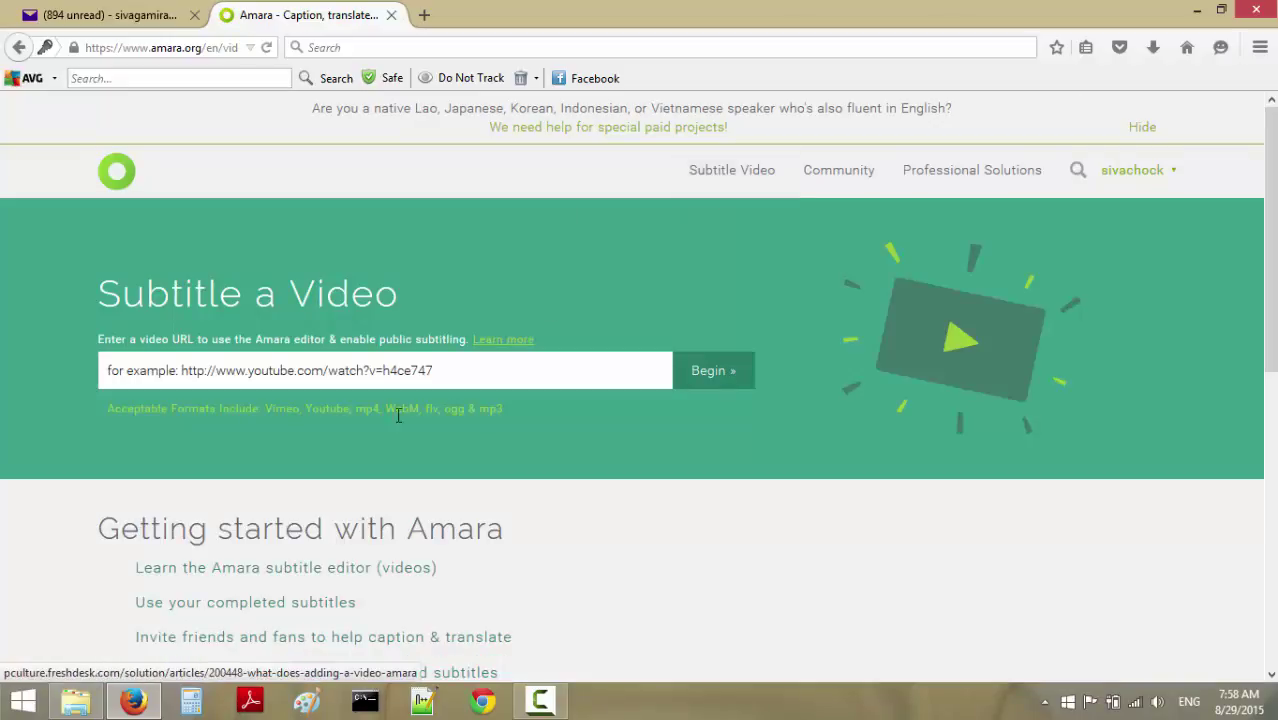
pyautogui.click(181, 373)
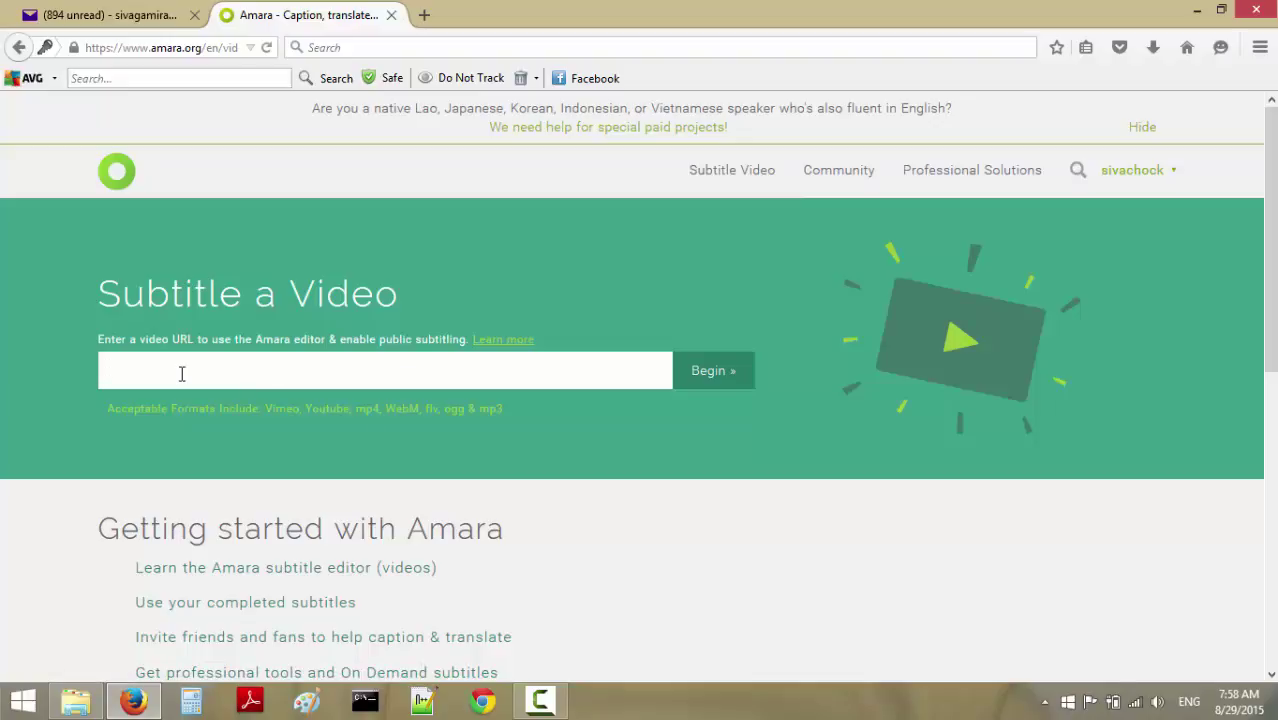
pyautogui.click(128, 30)
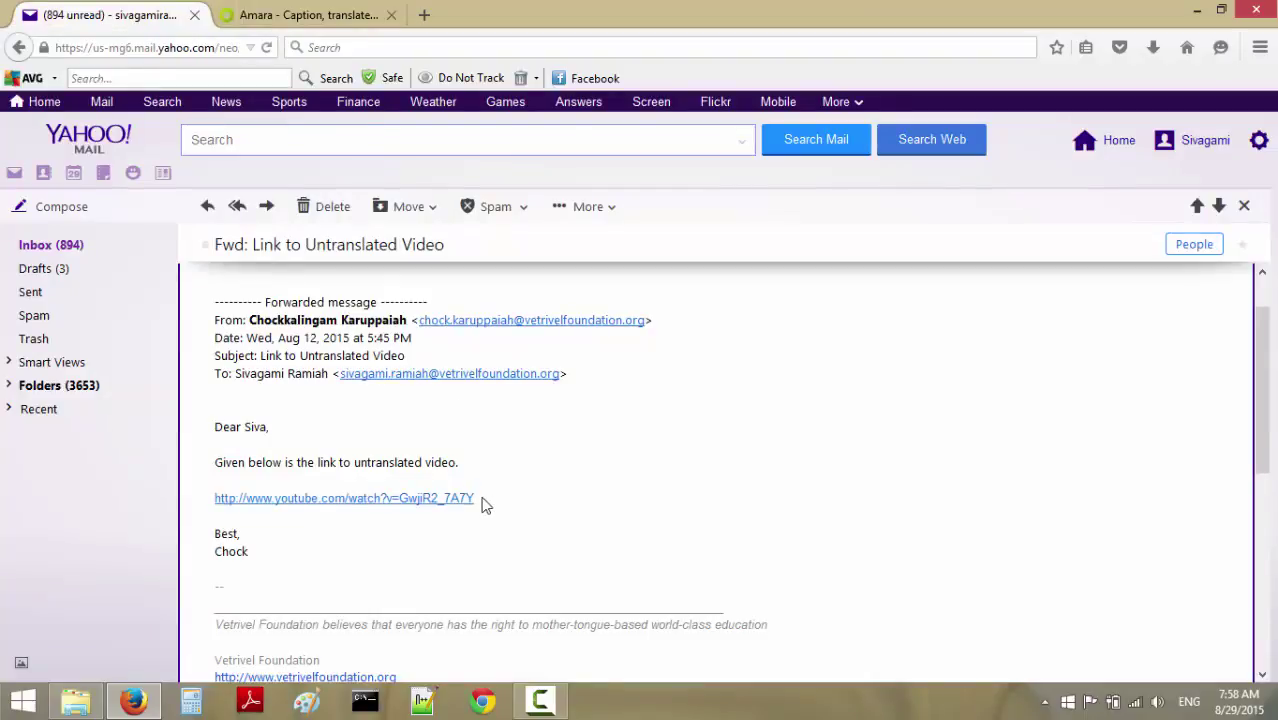
pyautogui.moveTo(485, 505); pyautogui.dragTo(218, 505)
pyautogui.hotkey('ctrl', 'c')
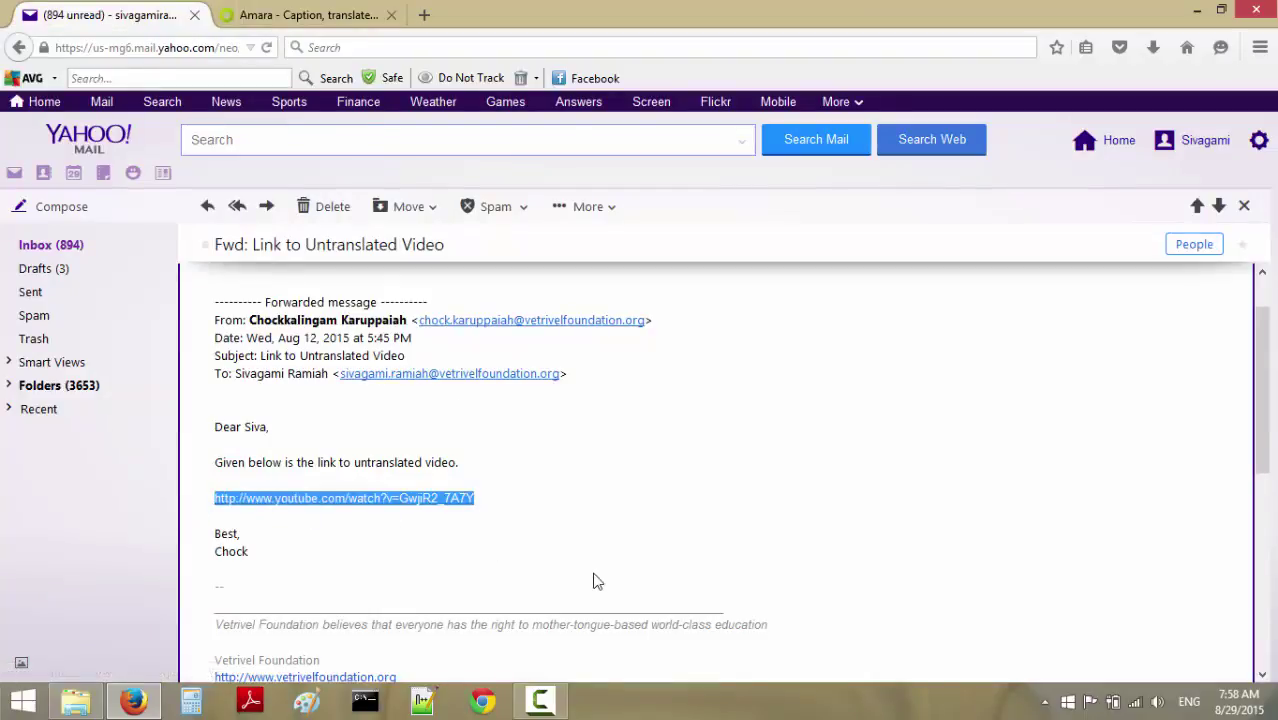
pyautogui.click(335, 20)
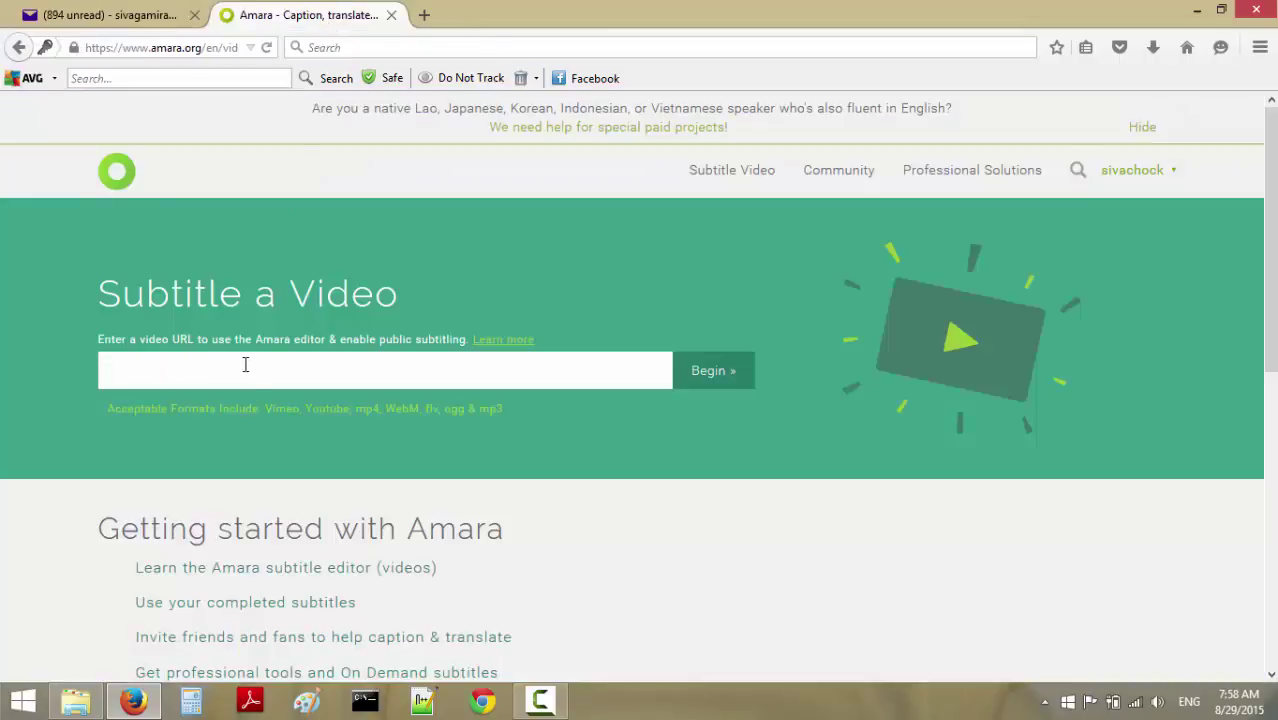
pyautogui.click(245, 365)
pyautogui.hotkey('ctrl', 'v')
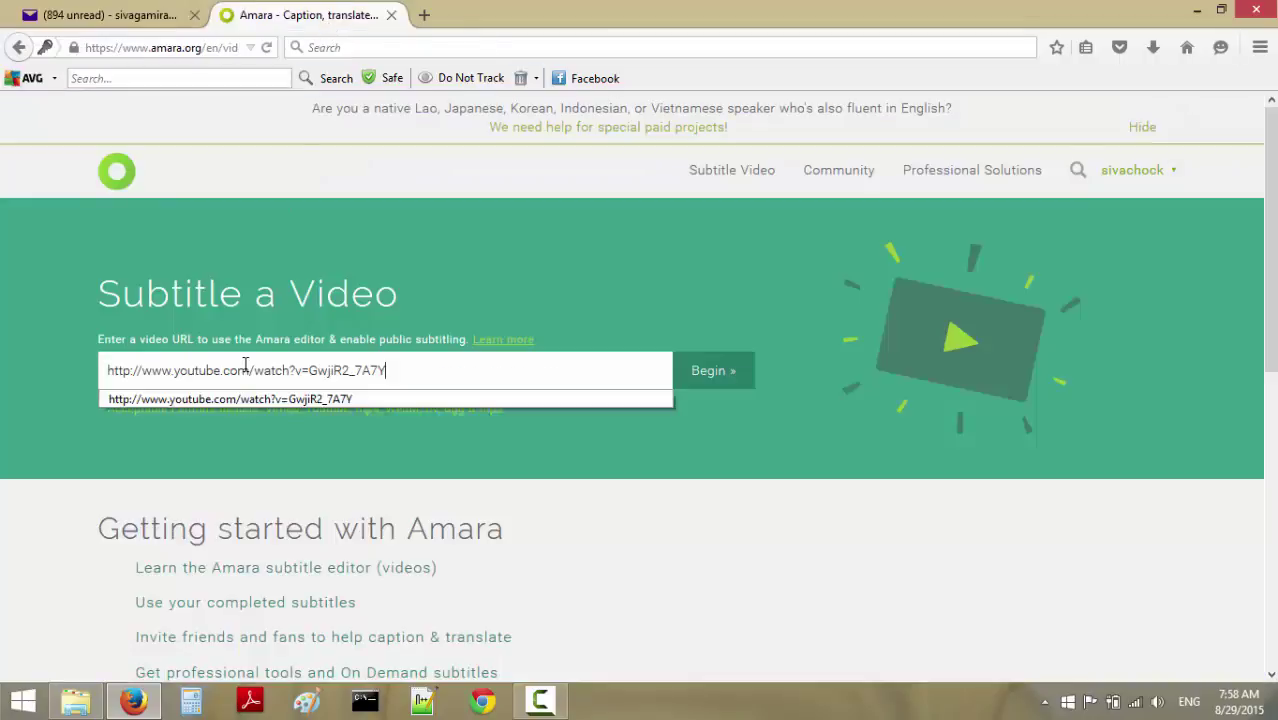
pyautogui.click(707, 385)
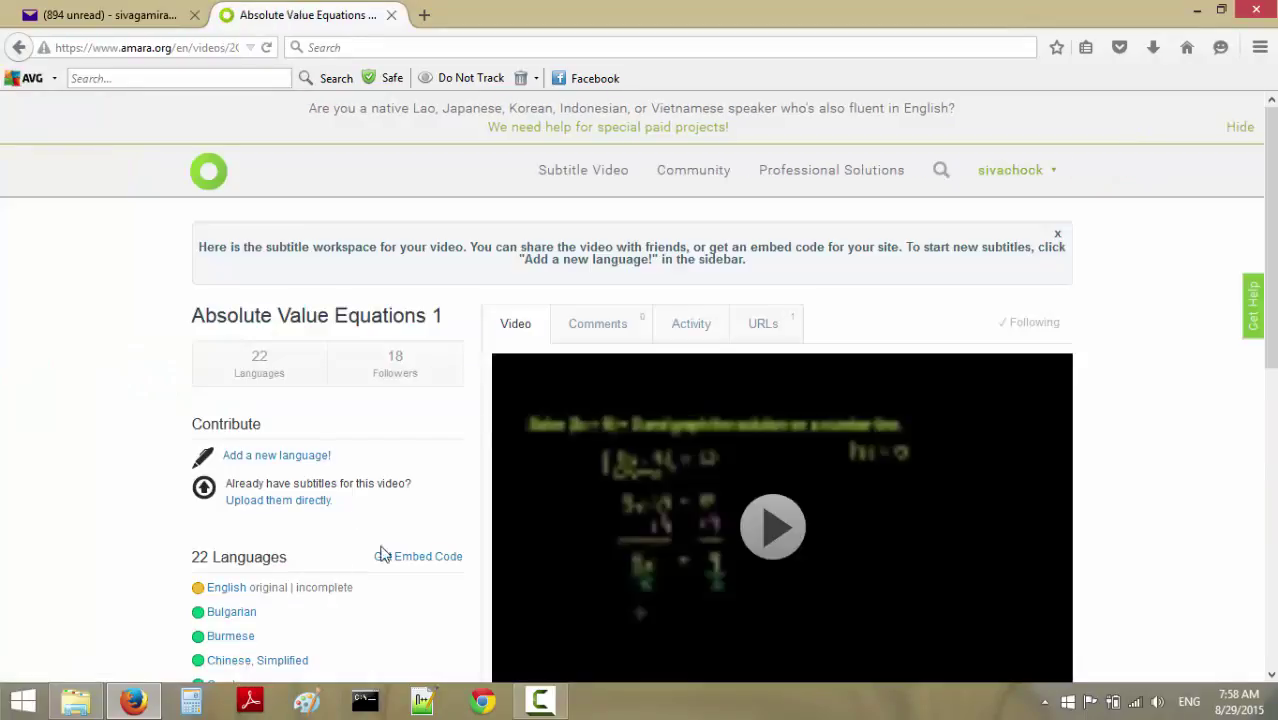
# Expand the video's full list of existing subtitle languages and check which translations are available.
pyautogui.scroll(-3, 390, 552)
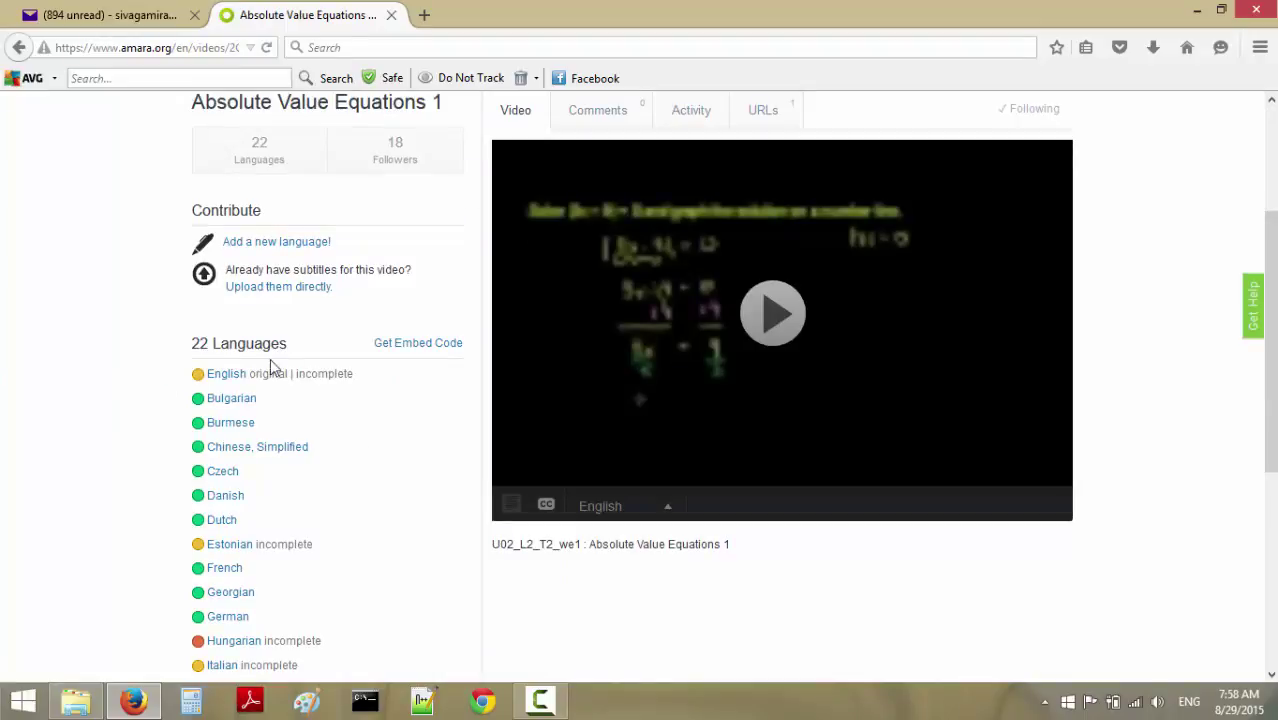
pyautogui.scroll(-1, 383, 483)
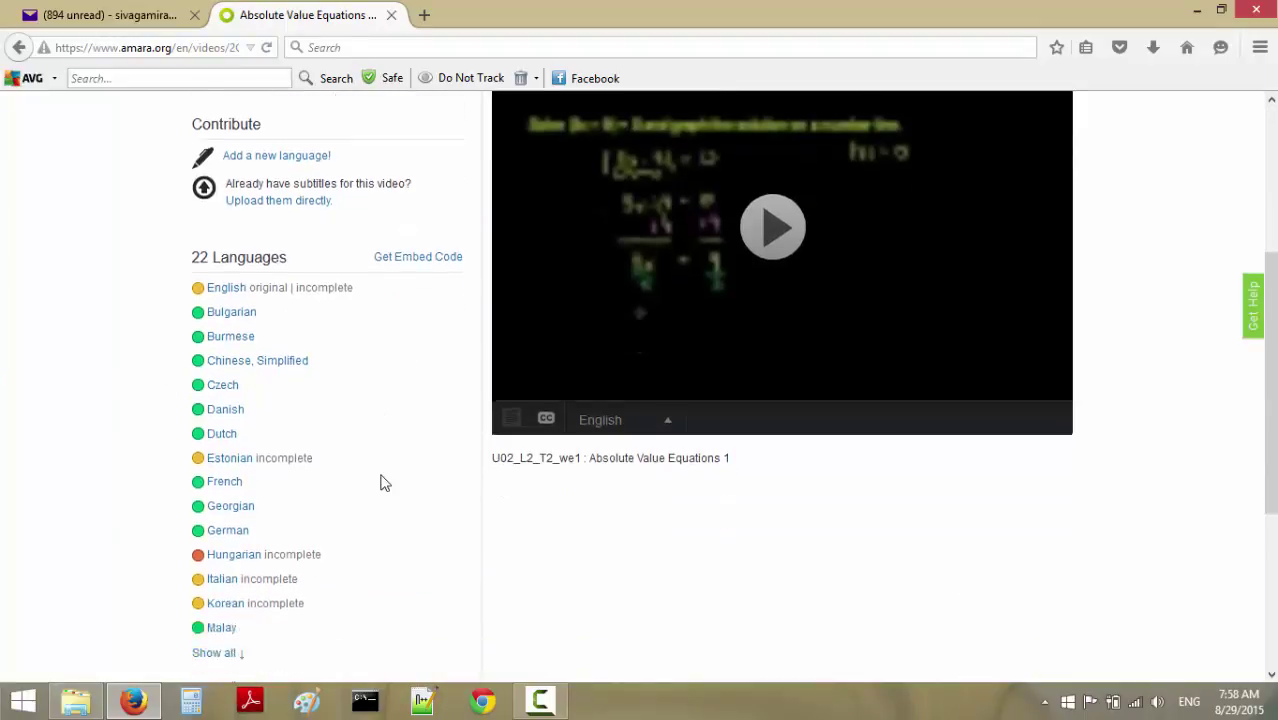
pyautogui.scroll(-2, 382, 483)
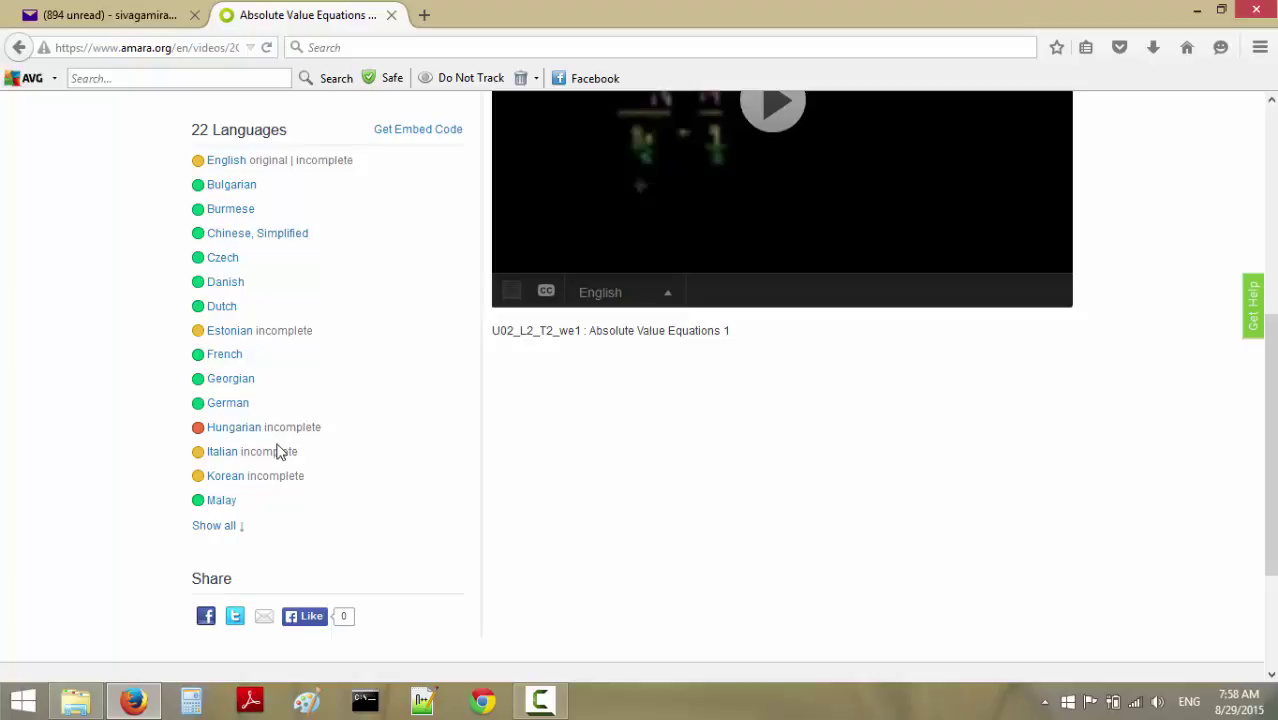
pyautogui.click(228, 528)
pyautogui.scroll(-3, 354, 597)
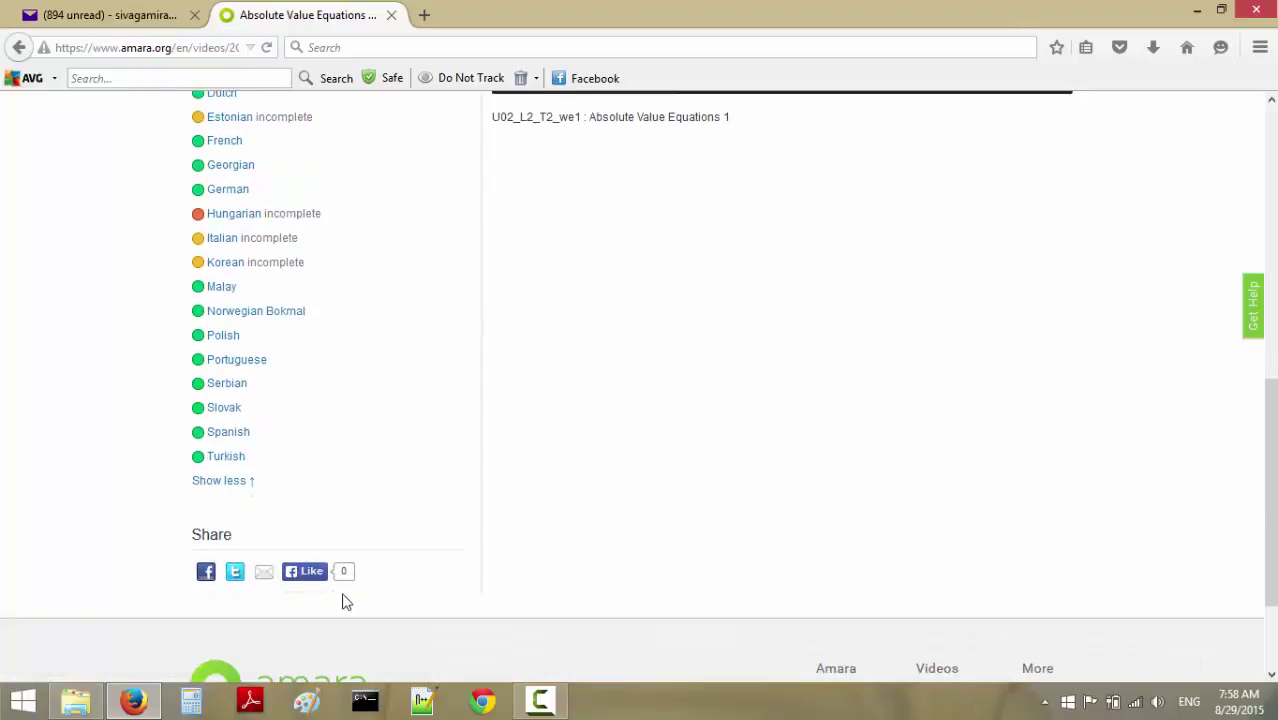
pyautogui.scroll(8, 420, 528)
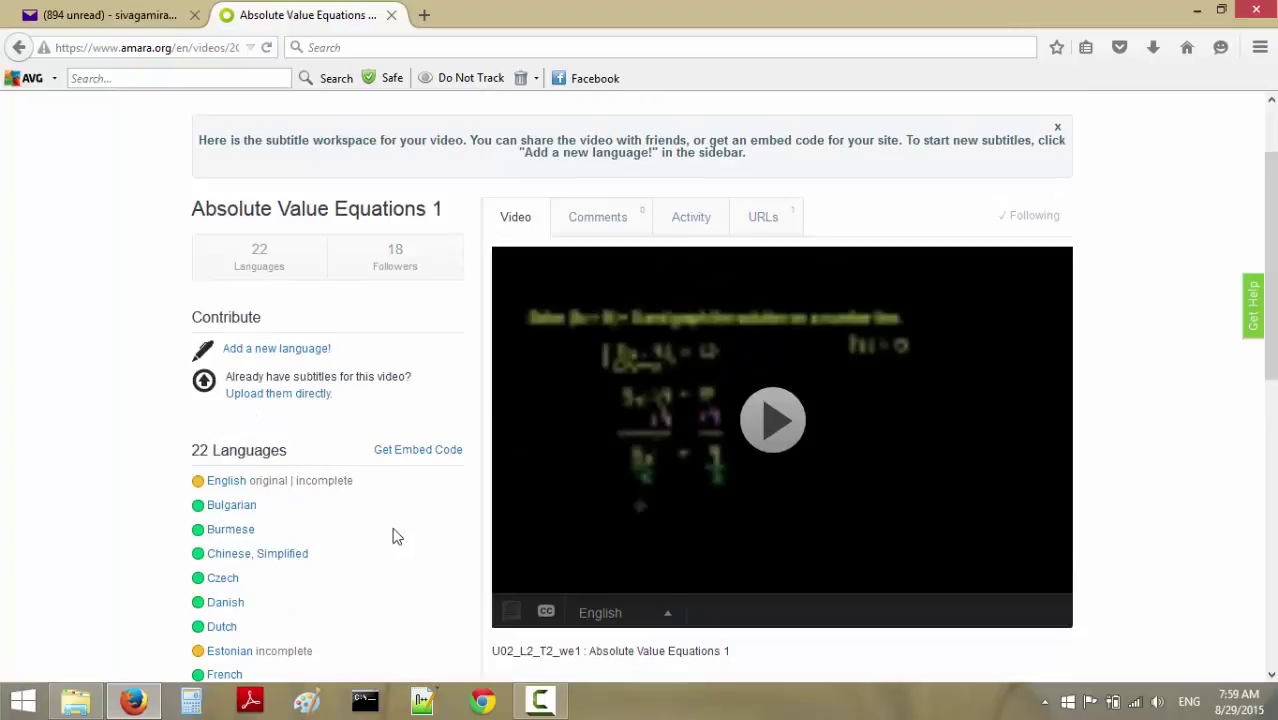
# Add Tamil as a new subtitle language for the English video and continue to the subtitle editor.
pyautogui.click(310, 358)
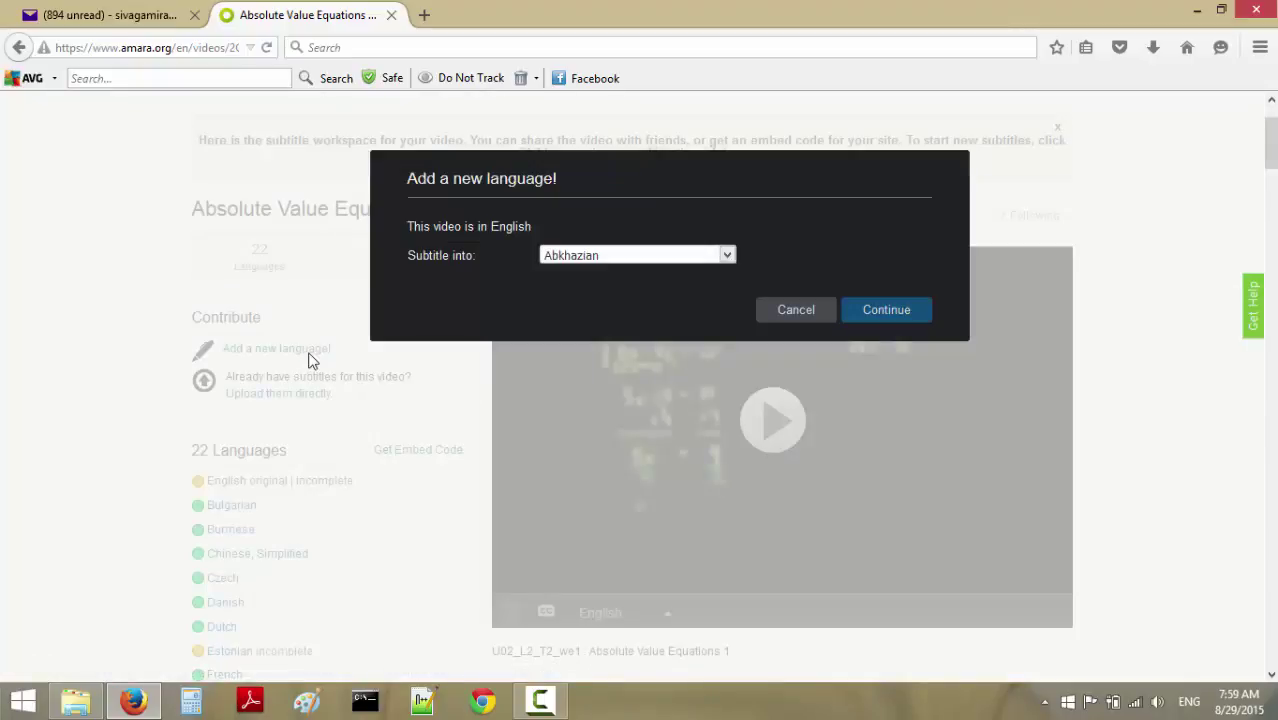
pyautogui.click(659, 258)
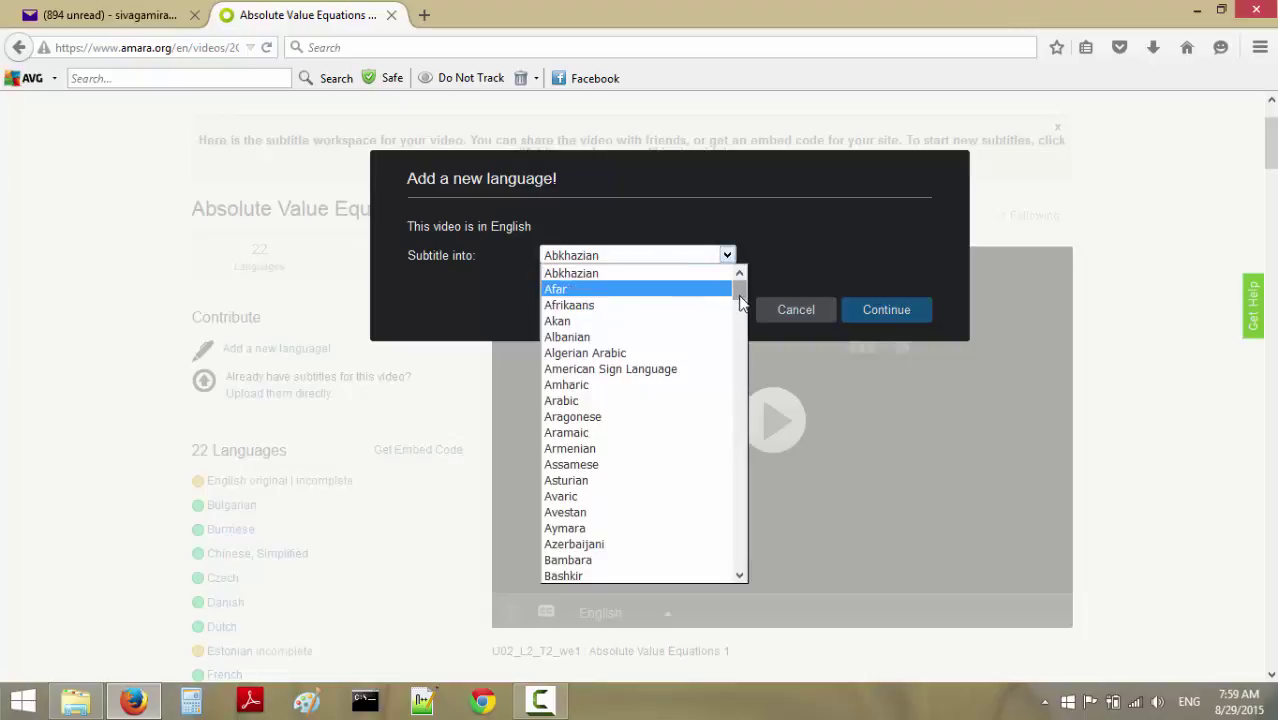
pyautogui.moveTo(740, 290); pyautogui.dragTo(742, 531)
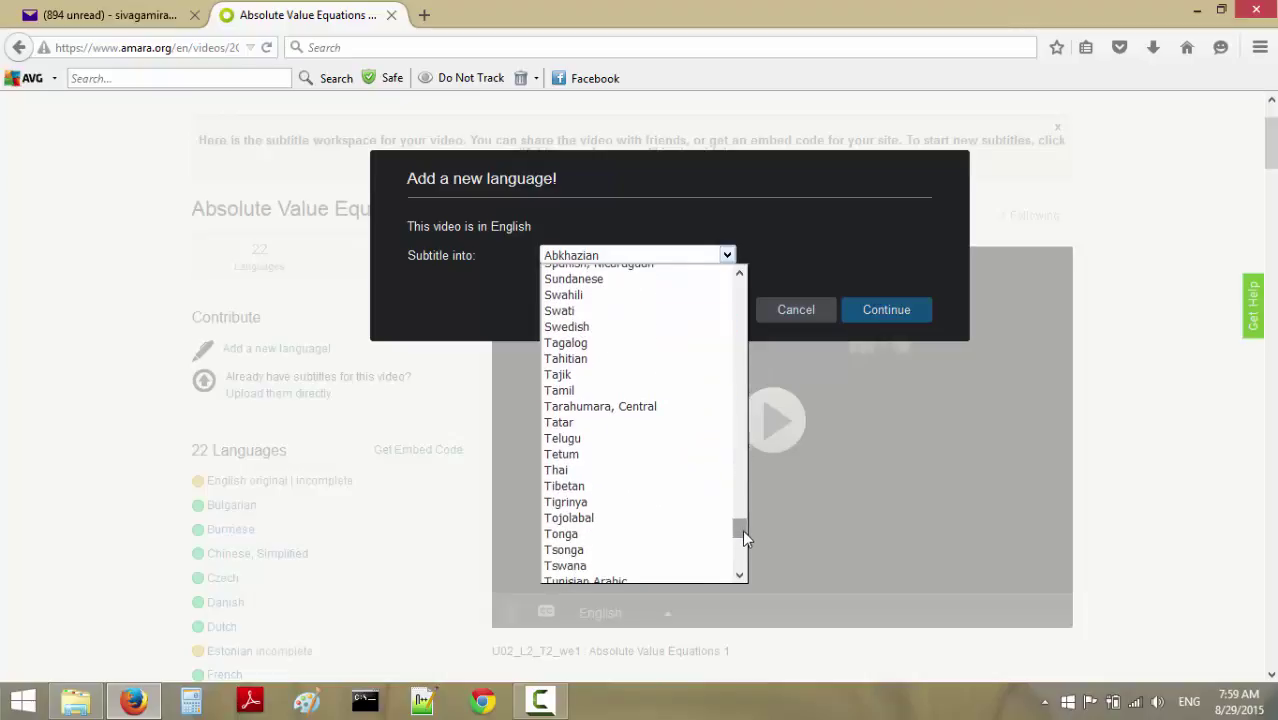
pyautogui.click(600, 390)
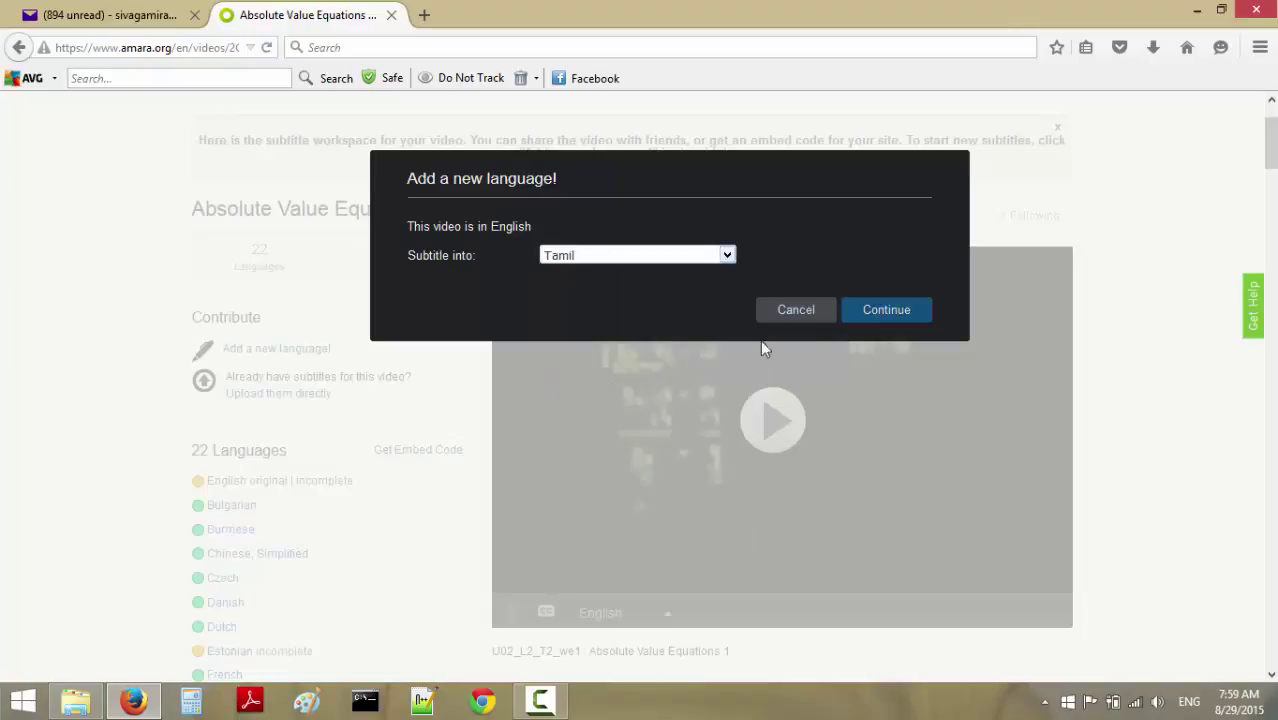
pyautogui.click(884, 324)
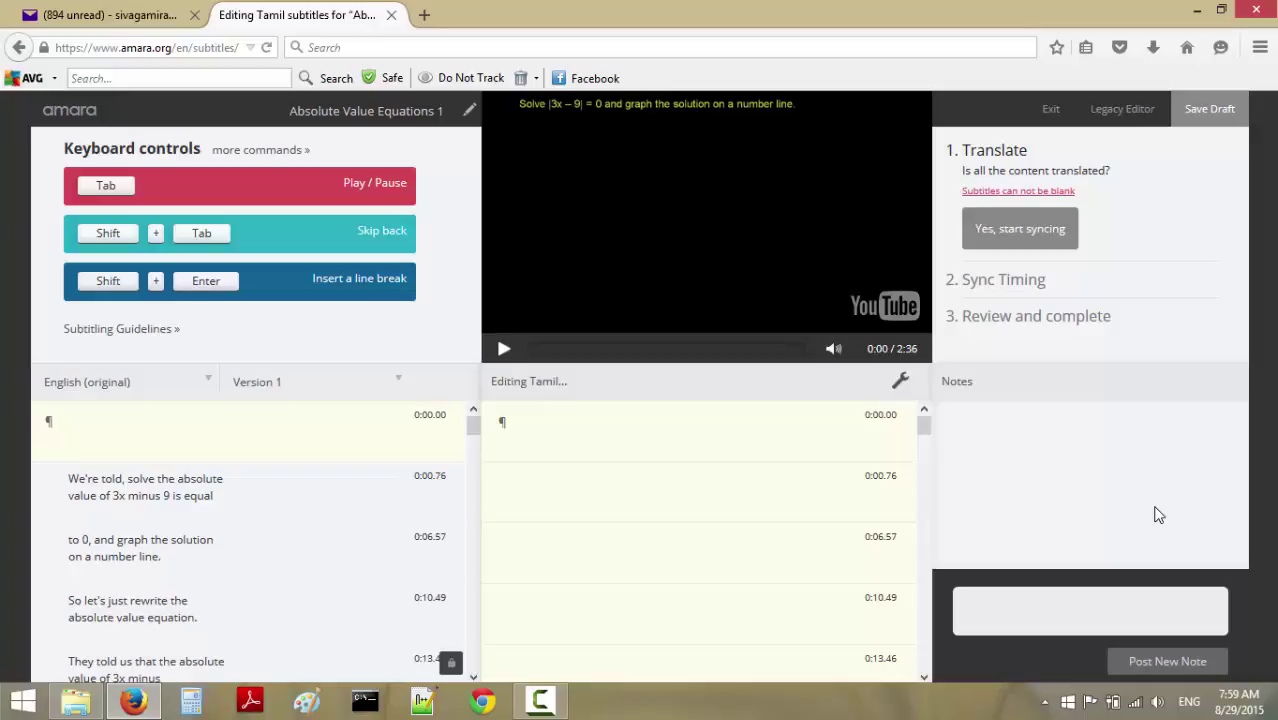
# Look over the original English lines beside the blank Tamil subtitle lines in the editor.
pyautogui.scroll(-1, 338, 550)
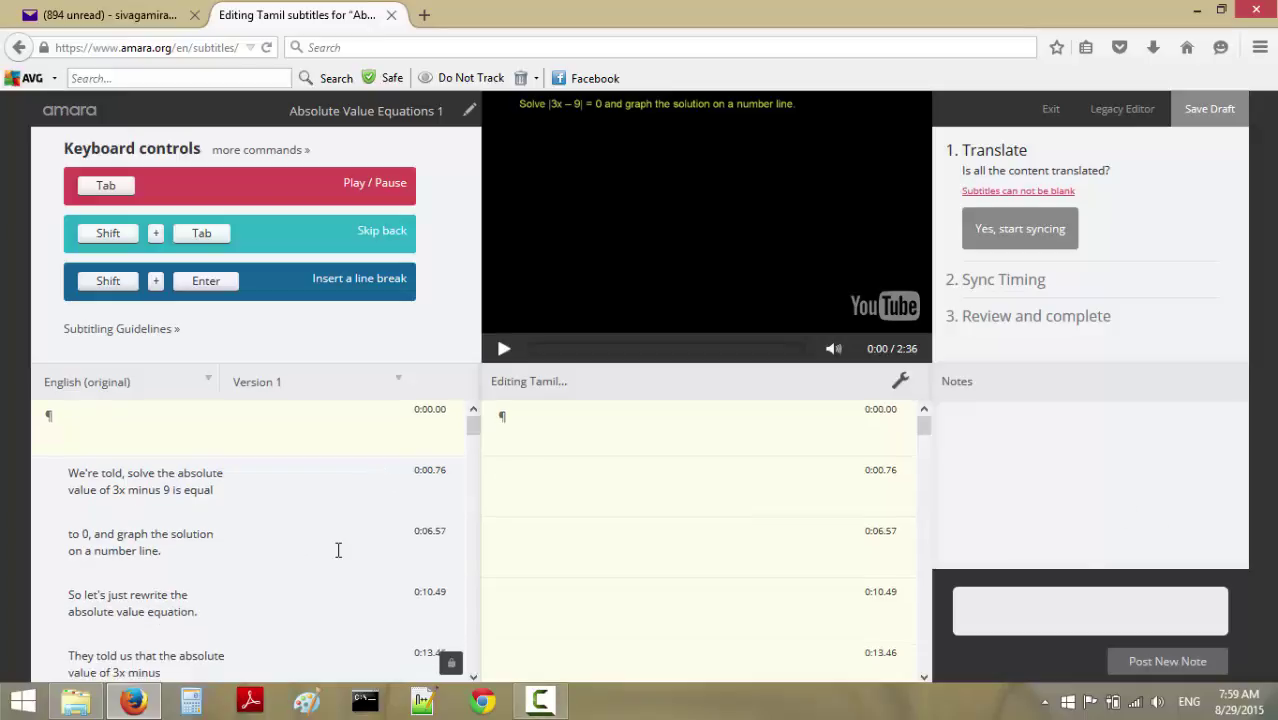
pyautogui.scroll(-2, 334, 556)
pyautogui.scroll(2, 334, 570)
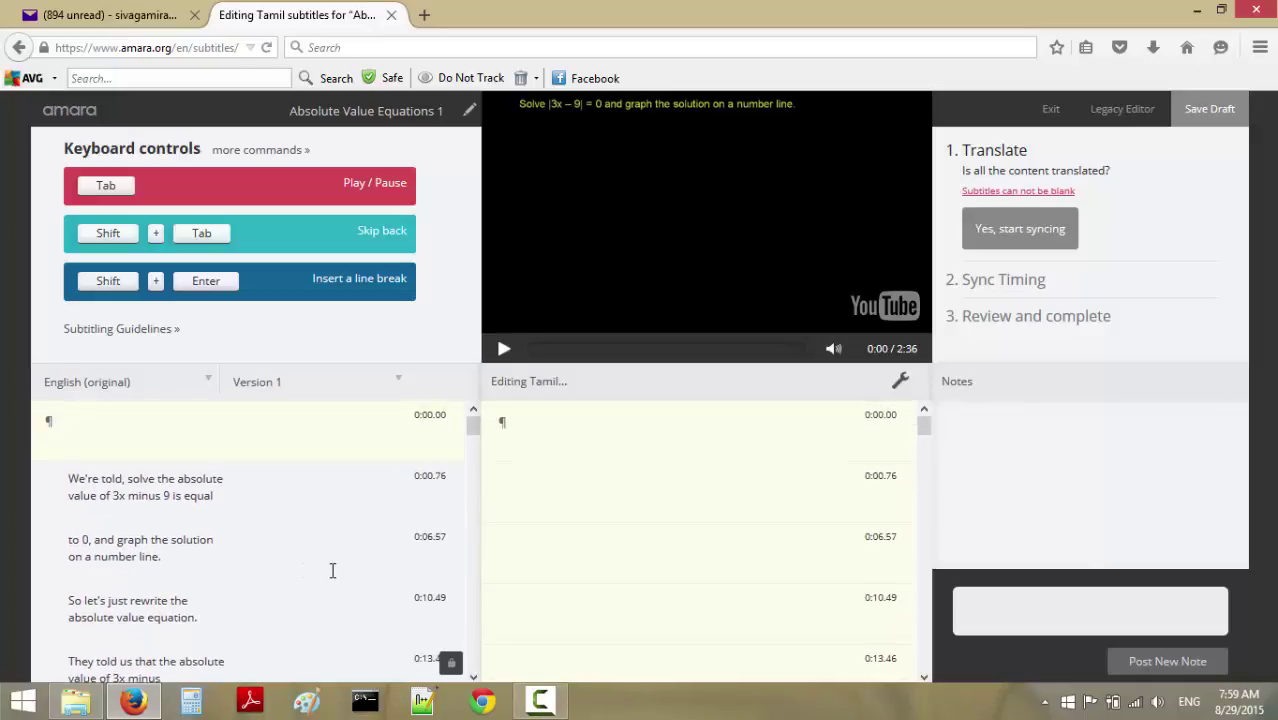